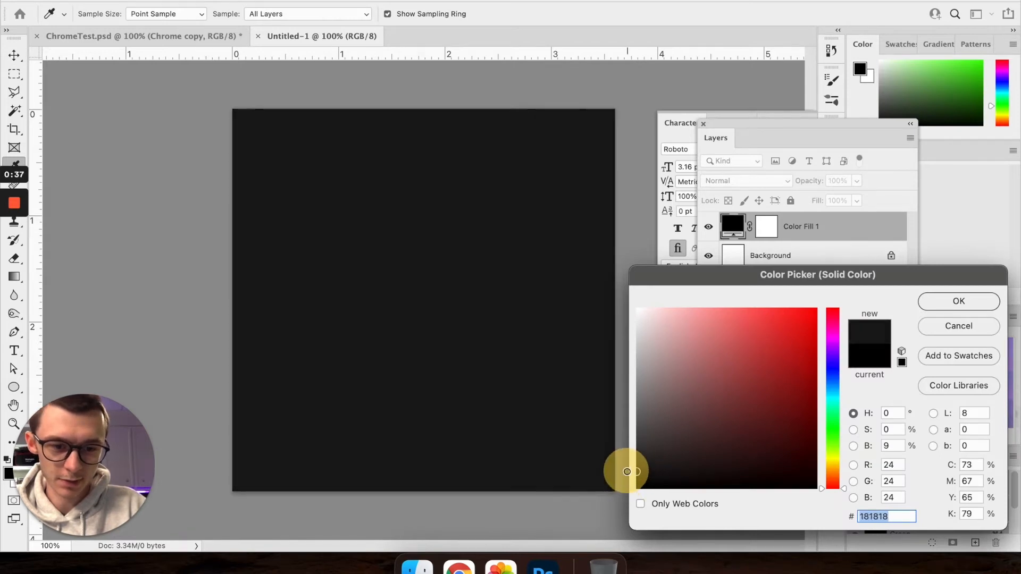
Apply the #181818 solid color fill to the canvas and set the text color to white
click(955, 304)
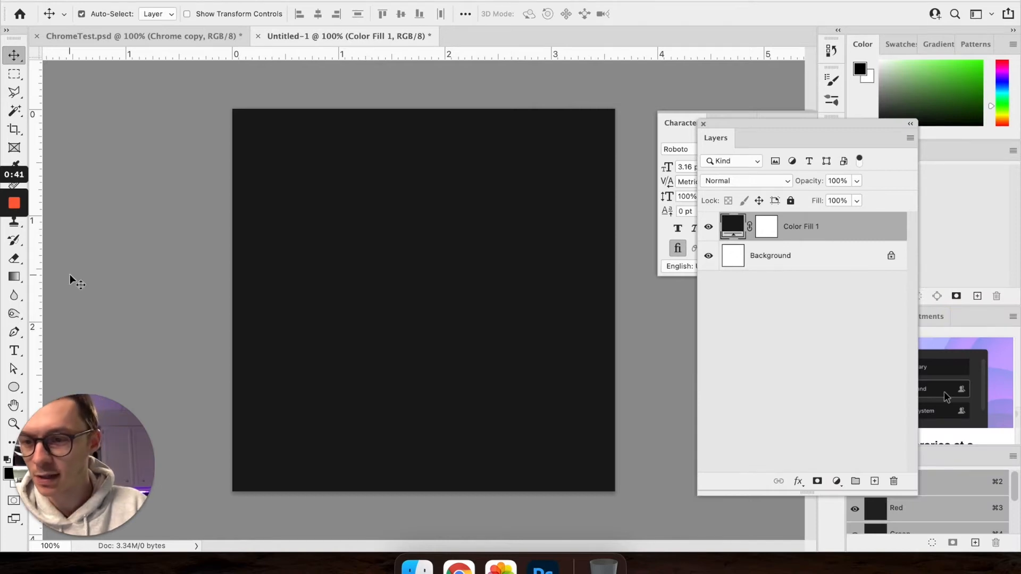
click(15, 351)
click(578, 14)
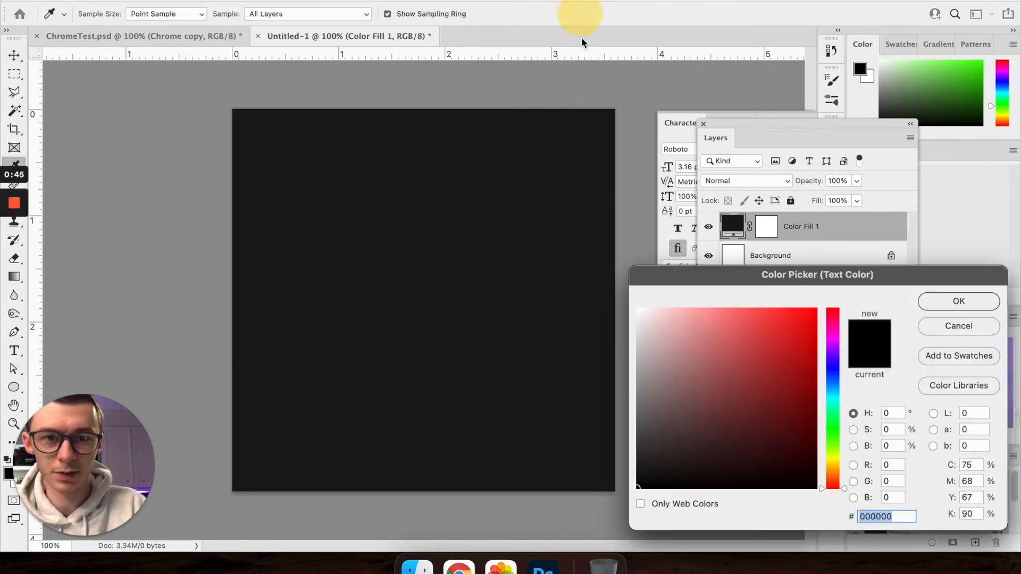
drag(693, 433, 611, 289)
click(936, 300)
Add the text "Chrome" near the middle of the dark canvas
click(427, 280)
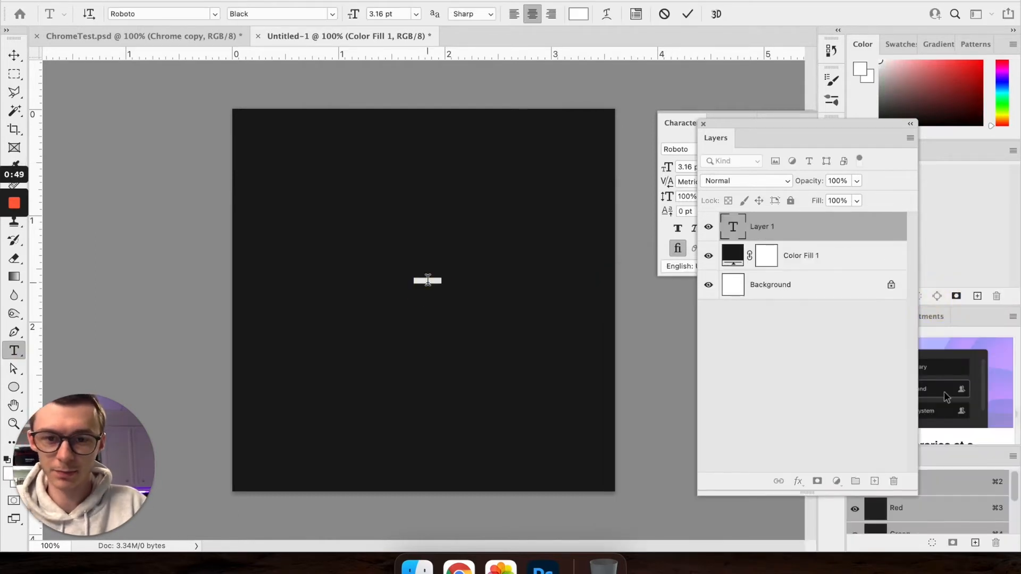
key(BackSpace)
text(Chrome)
click(14, 56)
Scale the Chrome text up proportionally to about 2.9 in wide
key(super+t)
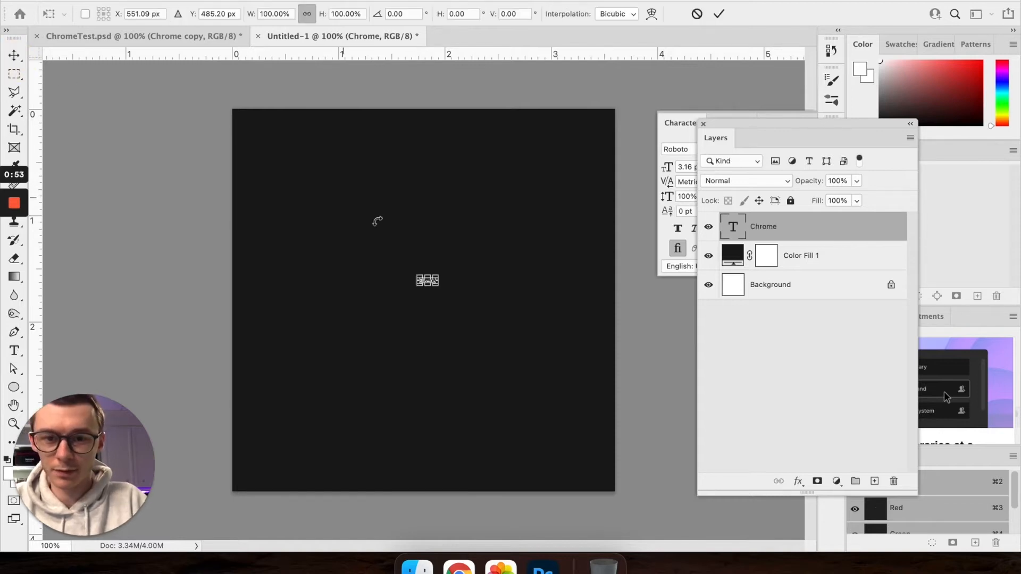
click(440, 286)
drag(439, 287, 572, 369)
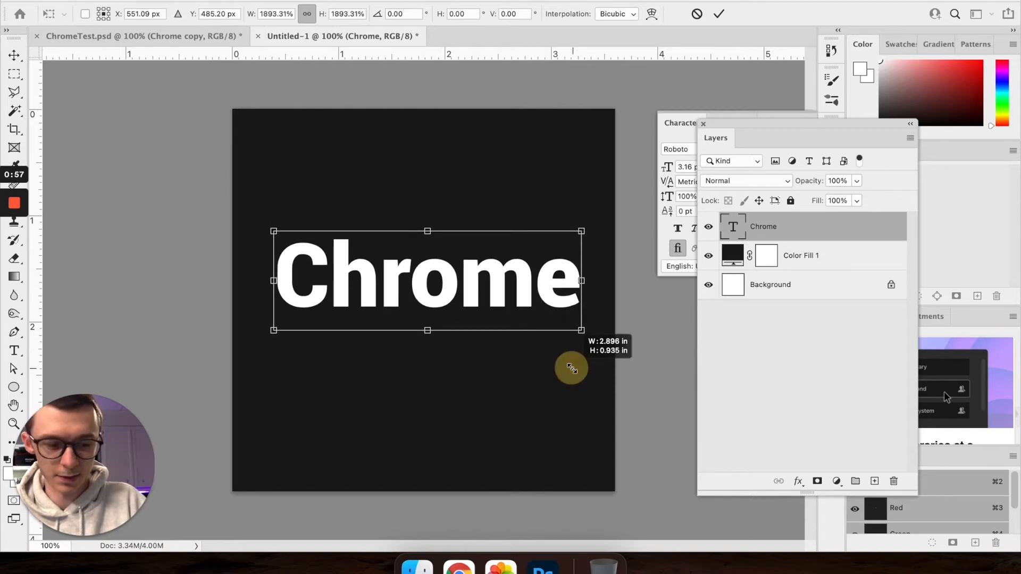
key(Return)
Align the Chrome text to the canvas, centered both horizontally and vertically
click(465, 14)
click(502, 144)
click(500, 154)
click(422, 52)
click(508, 52)
click(628, 301)
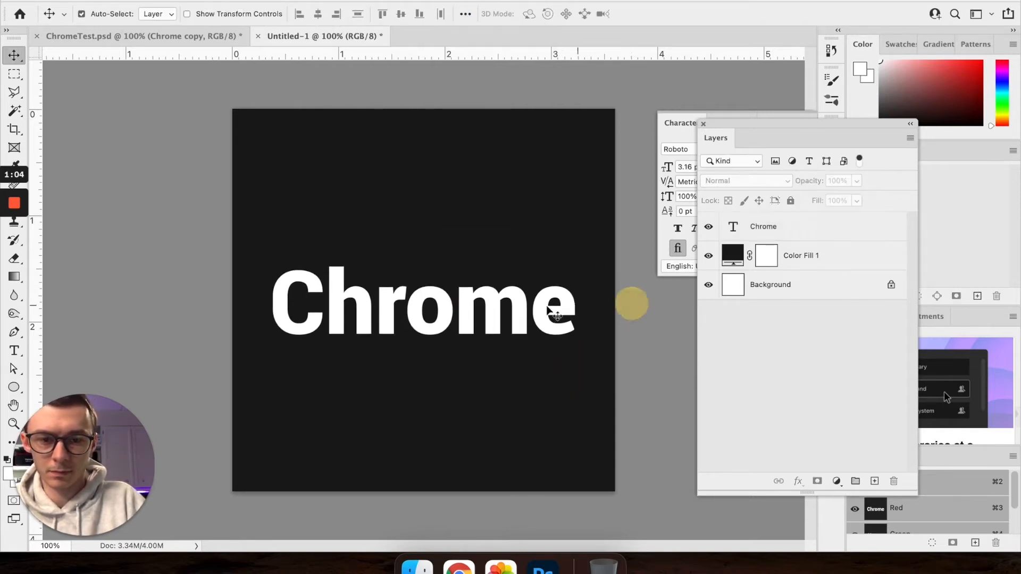
Add a Bevel & Emboss effect to the Chrome text layer
click(766, 223)
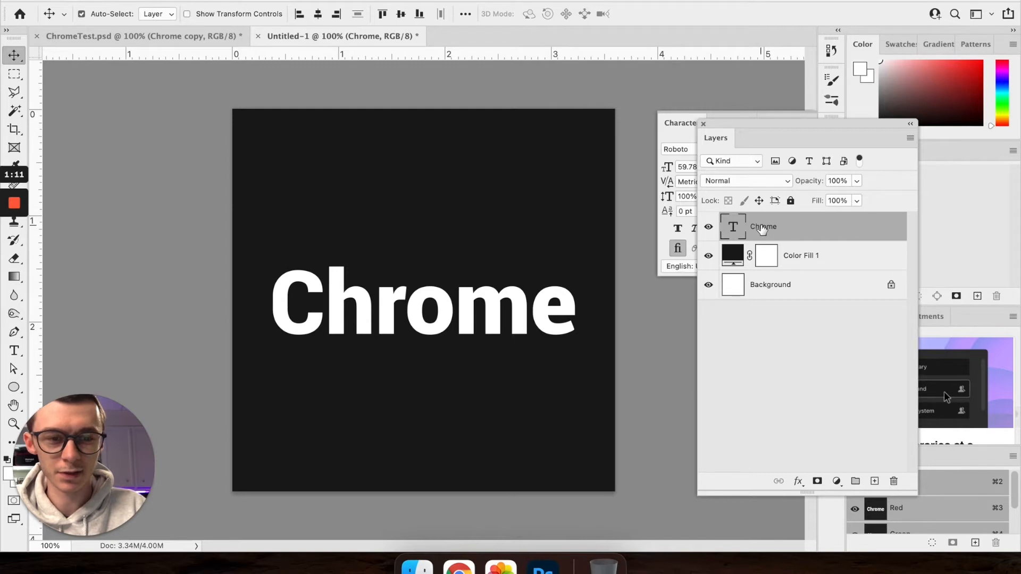
click(799, 482)
mouse_move(840, 542)
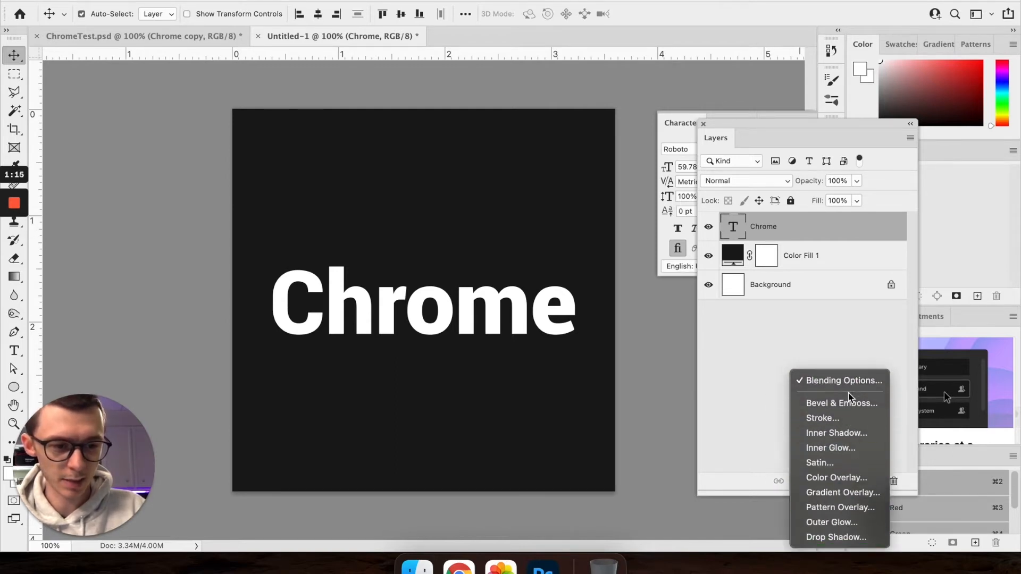
click(850, 404)
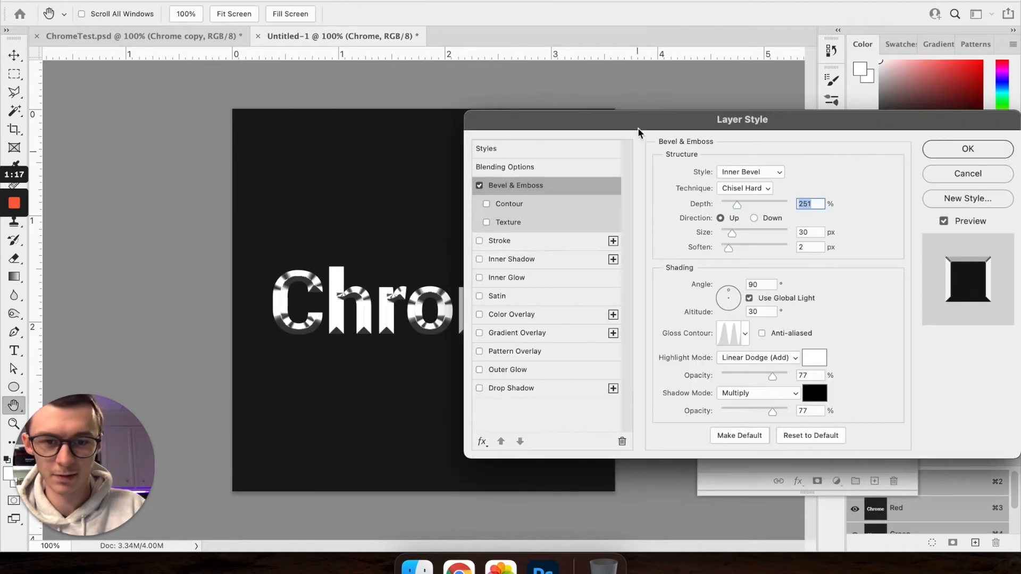
drag(646, 124, 565, 124)
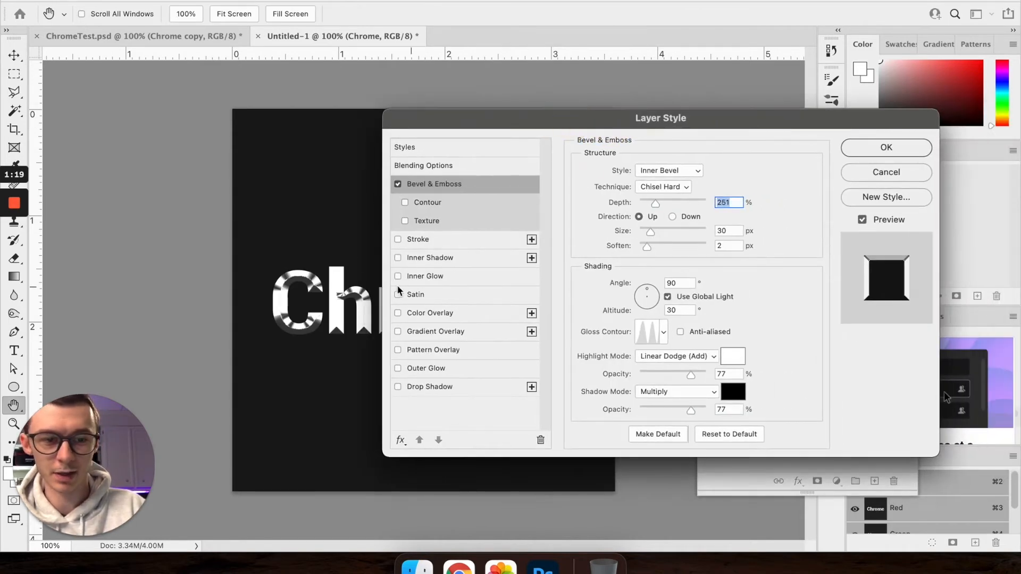
drag(481, 116, 383, 121)
drag(596, 124, 725, 124)
Configure the bevel structure with Inner Bevel style, Chisel Hard technique, 250% depth and 2 px soften
click(722, 177)
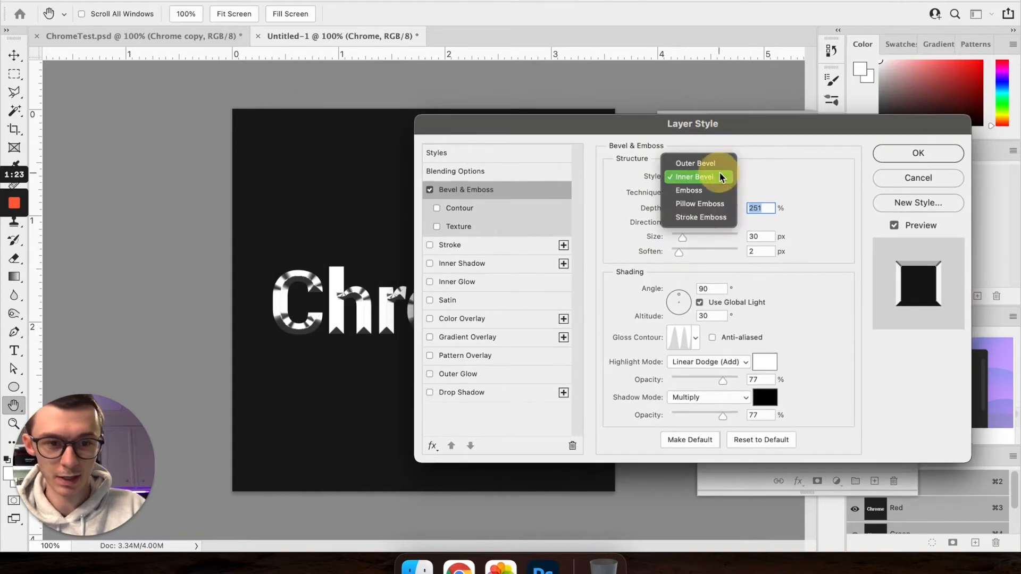
click(703, 178)
click(703, 193)
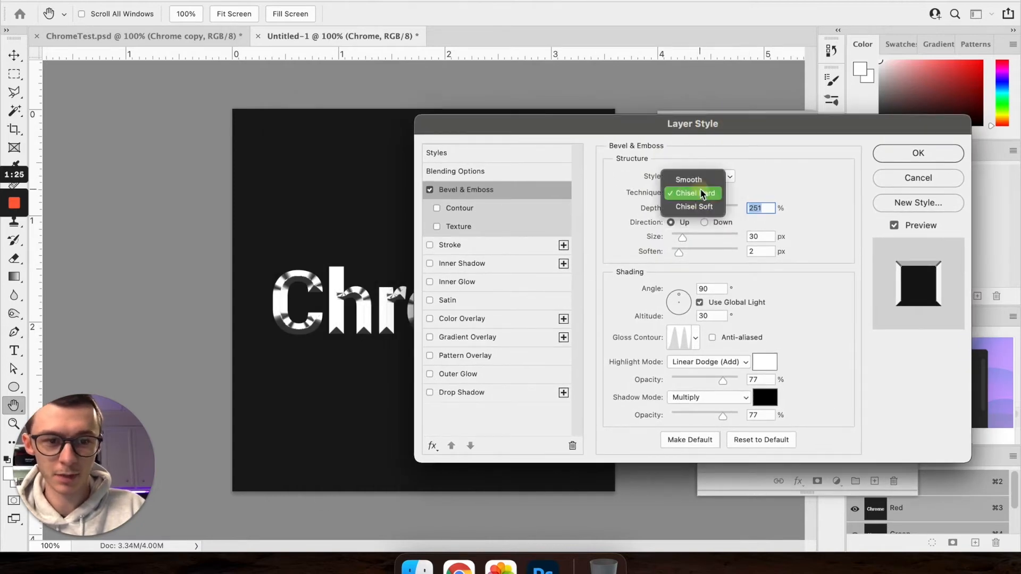
click(702, 192)
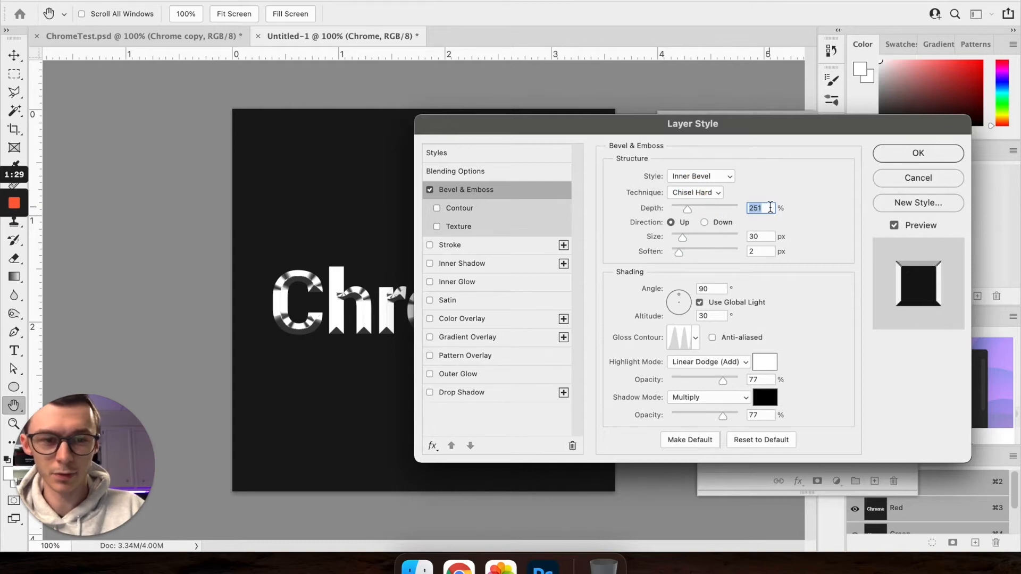
text(250)
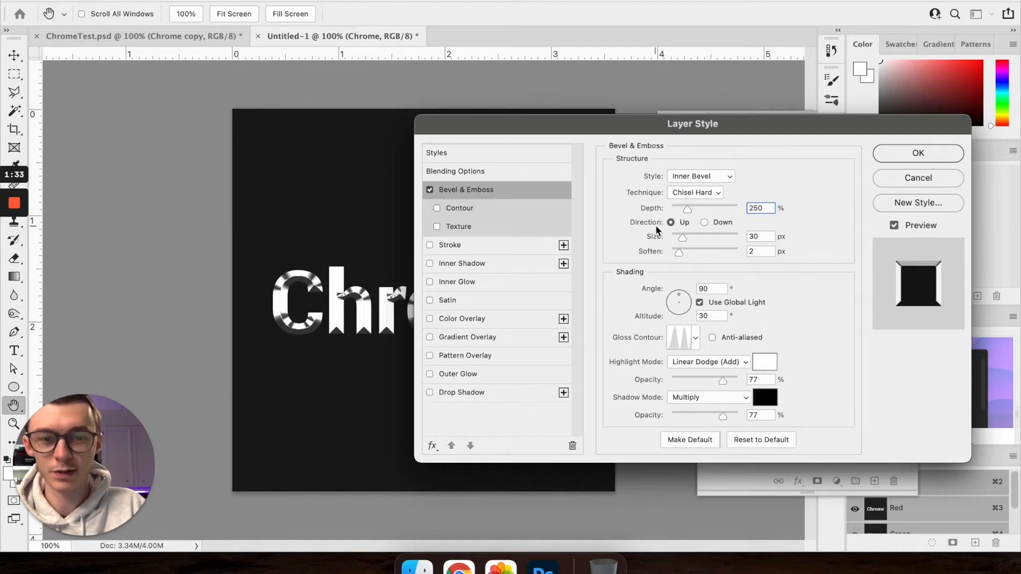
click(756, 252)
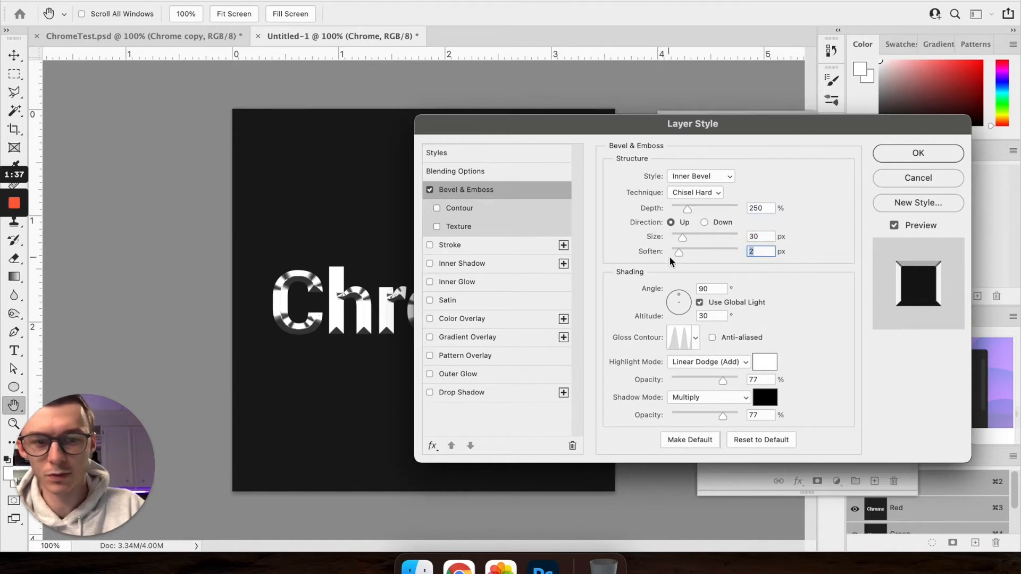
click(768, 252)
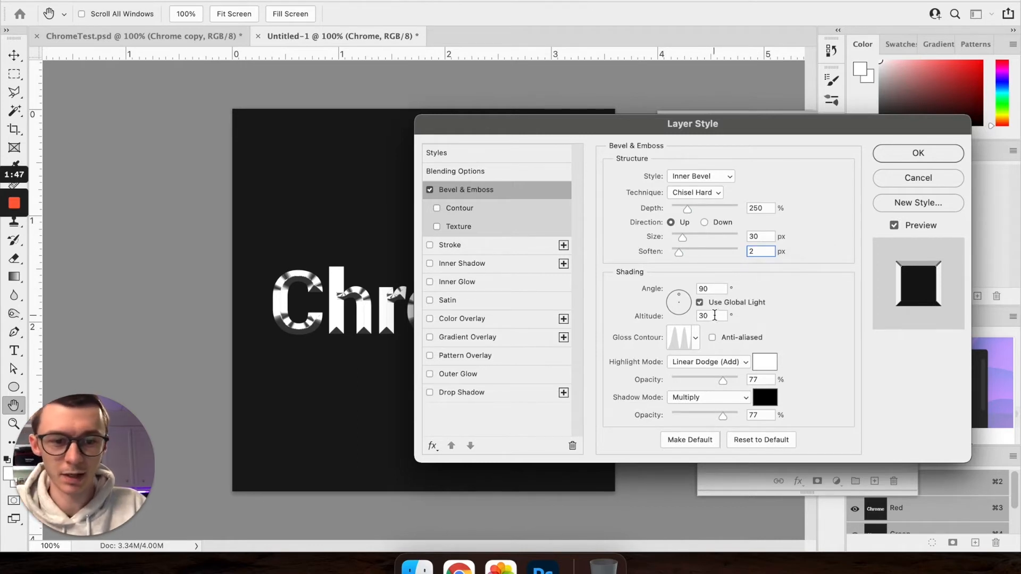
Choose the multi-peaked gloss contour for the bevel shading and apply the layer style
click(696, 339)
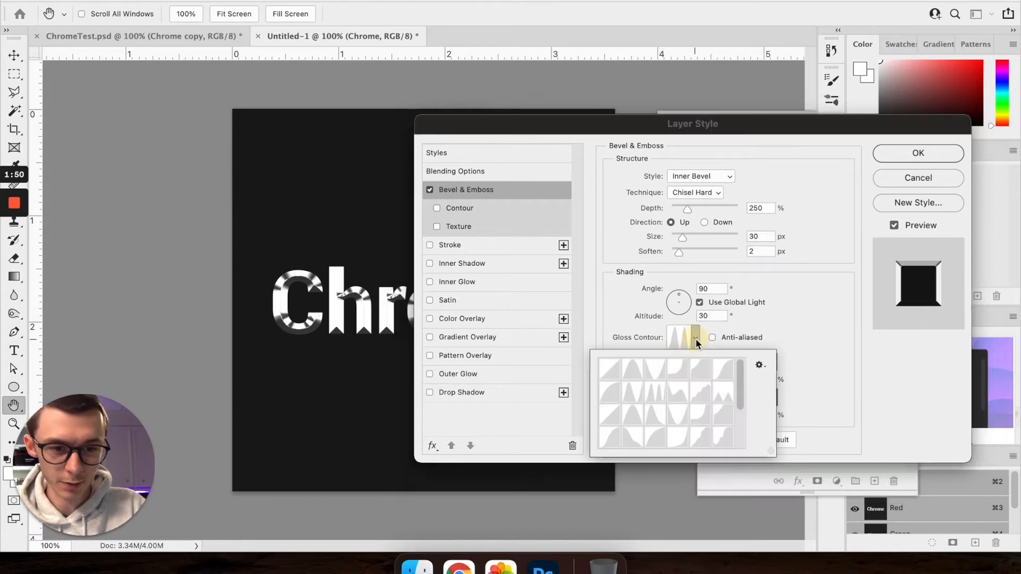
click(654, 398)
click(784, 312)
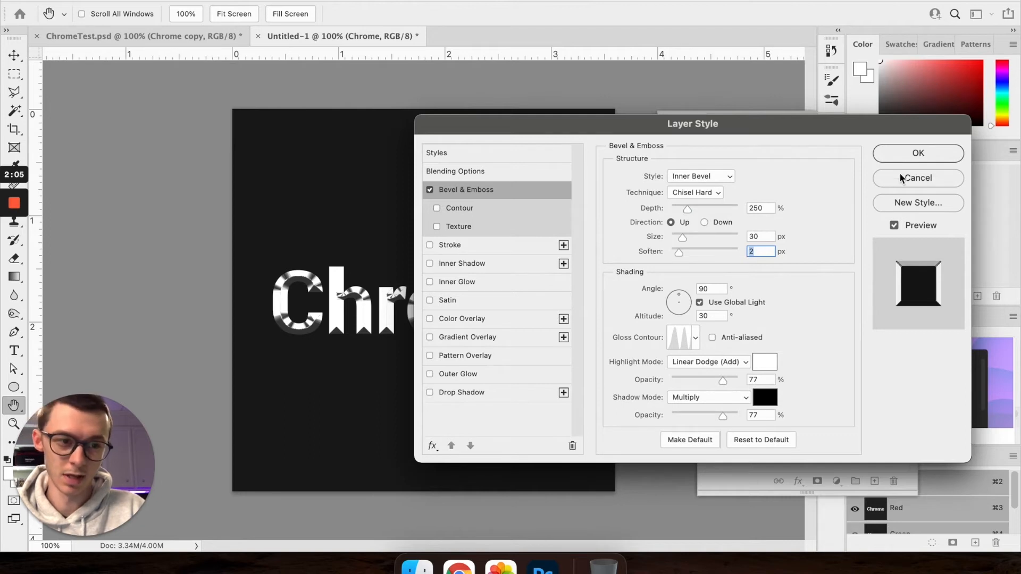
click(909, 154)
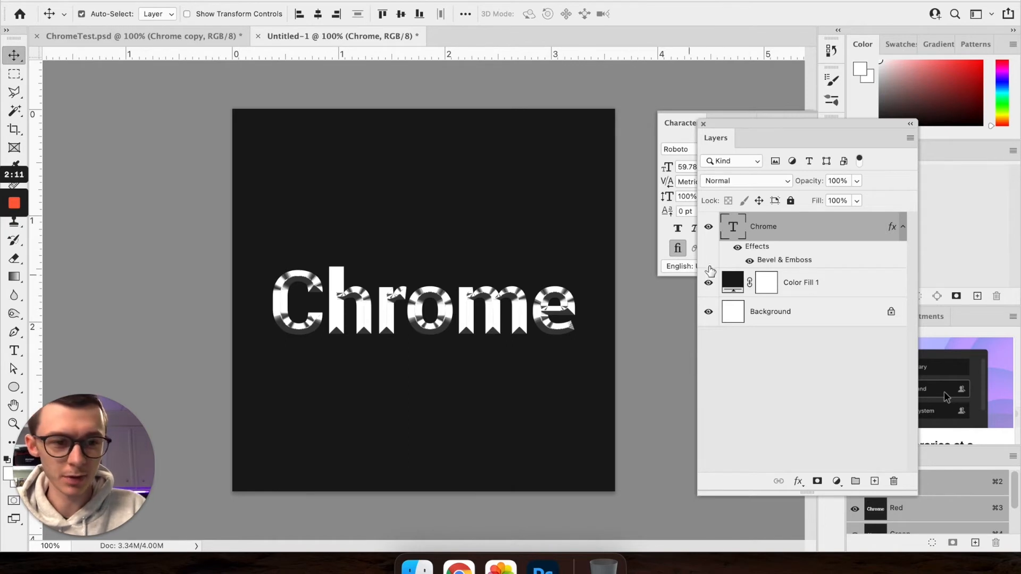
Enable Contour in the text's Bevel & Emboss effect, using the concave curve preset that rises steeply at its end, and apply it
double_click(772, 264)
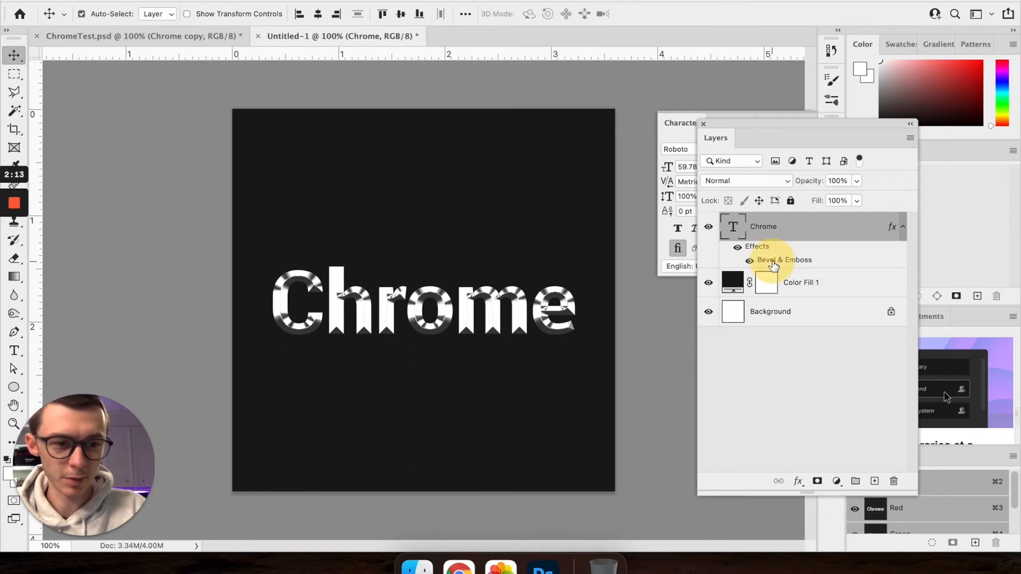
click(454, 209)
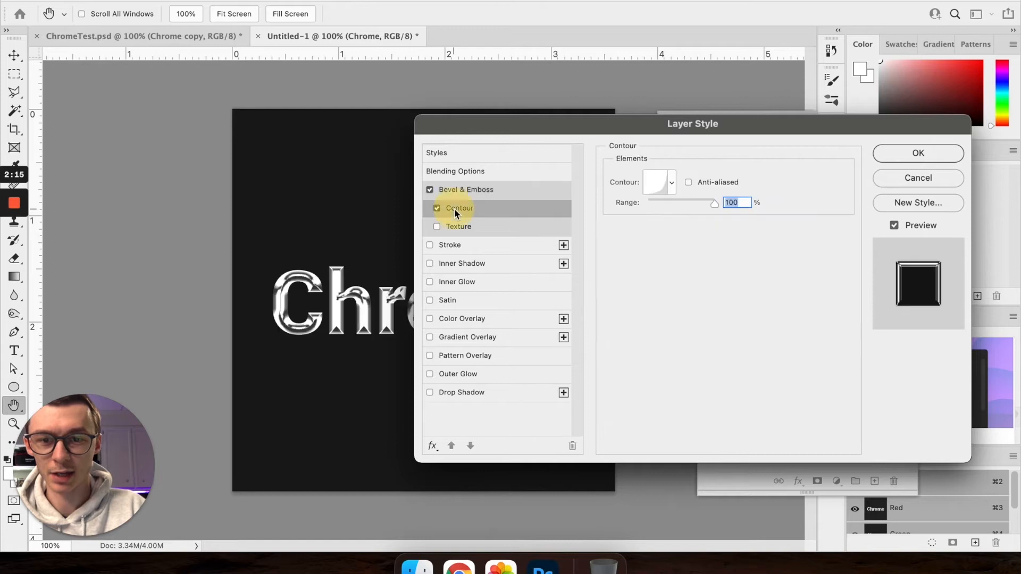
click(672, 183)
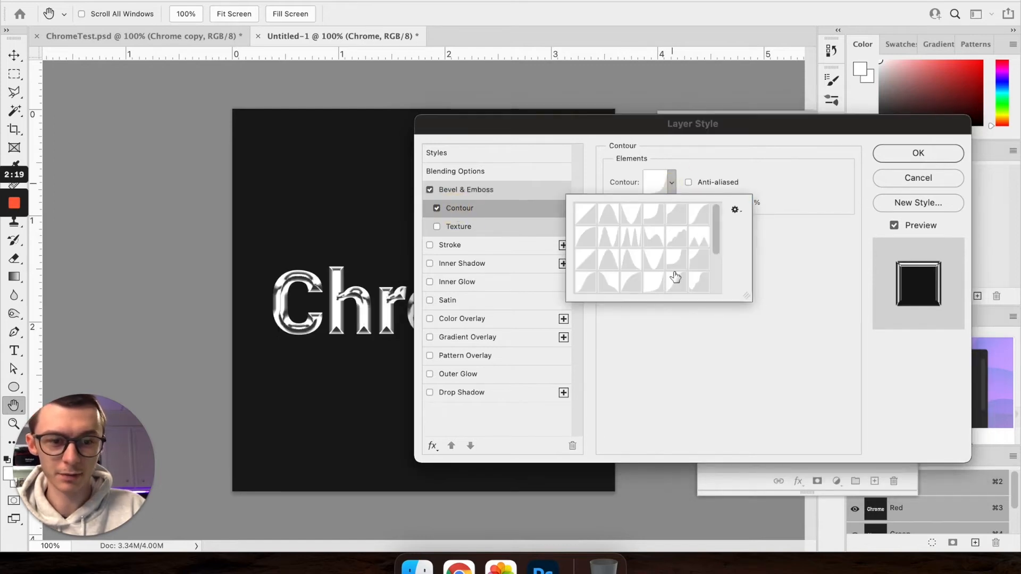
scroll(673, 272, down, 3)
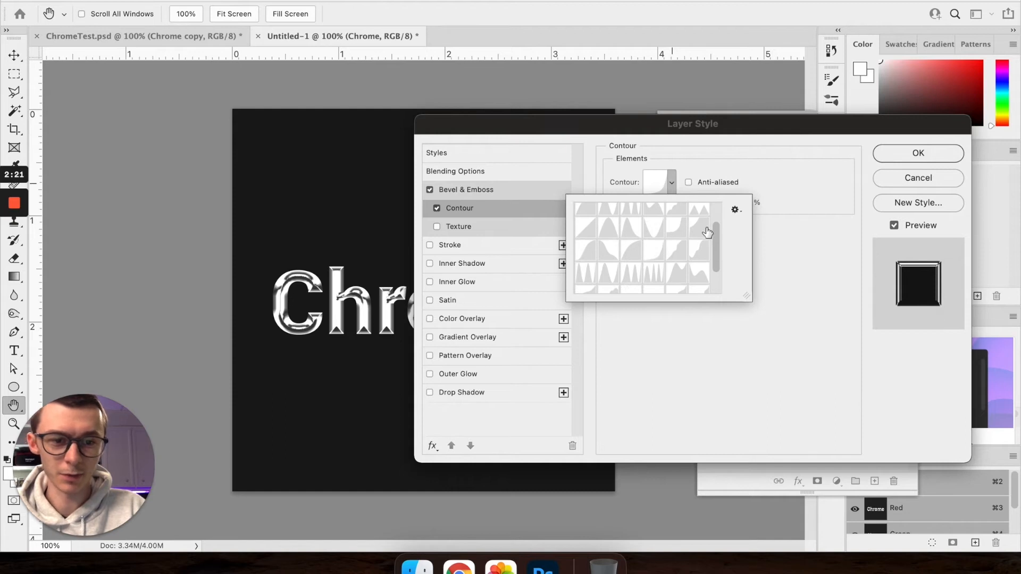
scroll(655, 258, up, 3)
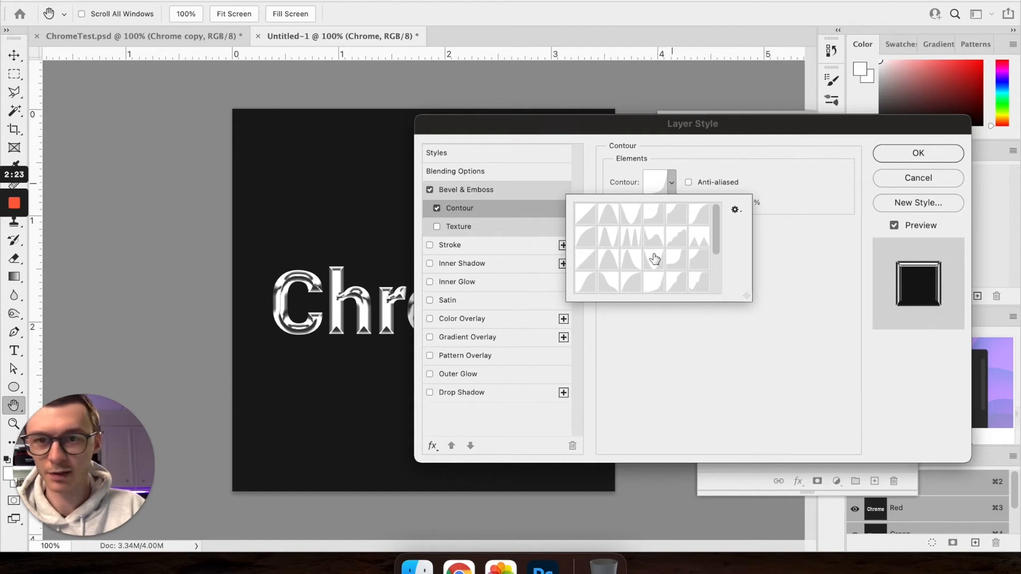
click(736, 212)
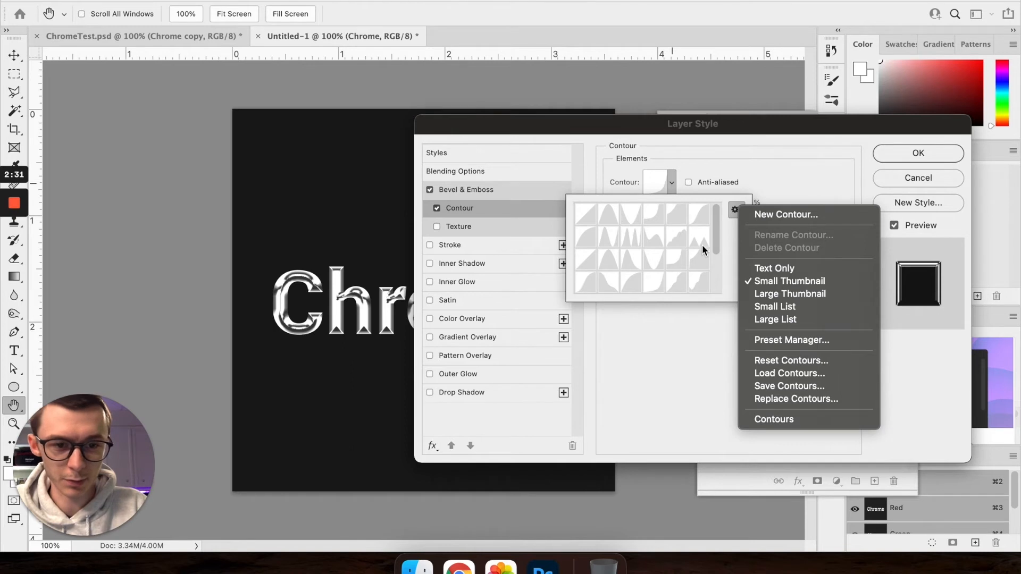
click(651, 286)
click(652, 289)
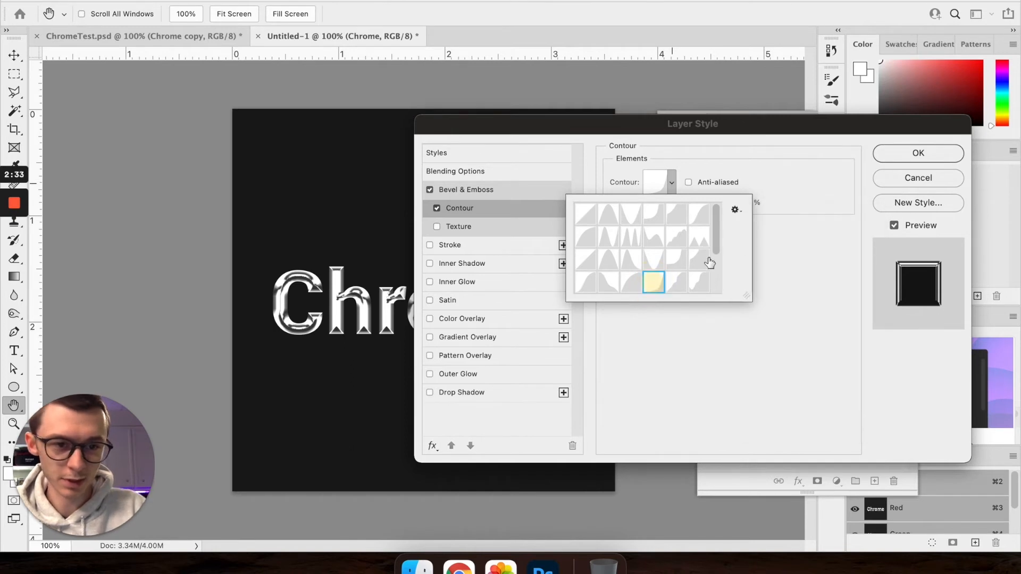
click(796, 200)
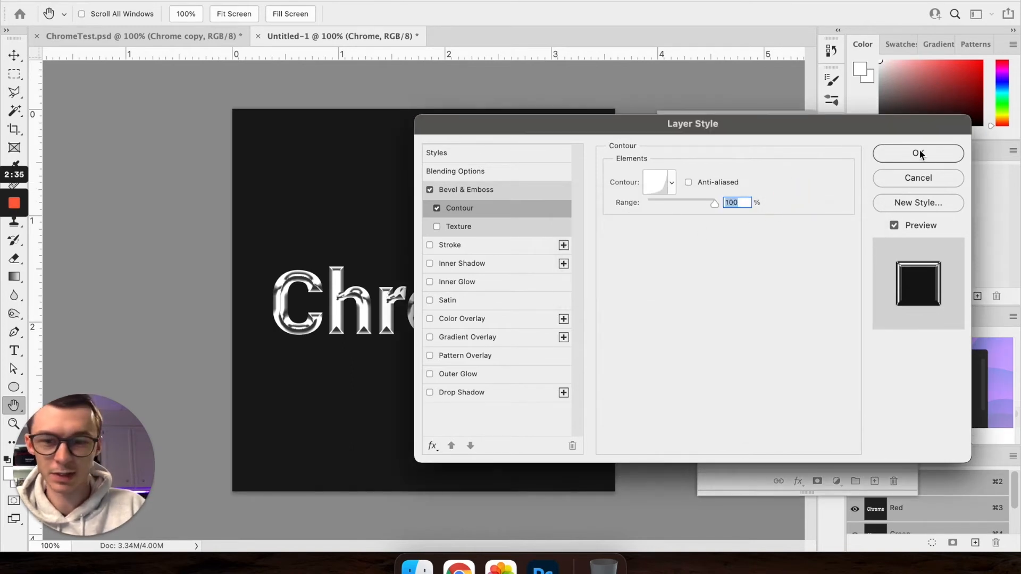
click(902, 152)
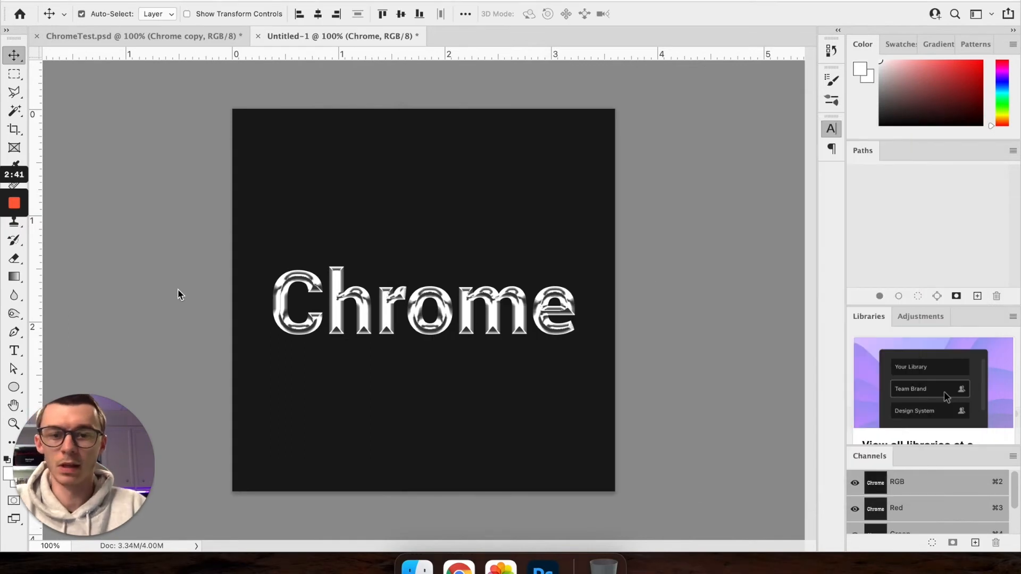
Add a Gradient Overlay effect to the Chrome text layer
click(446, 245)
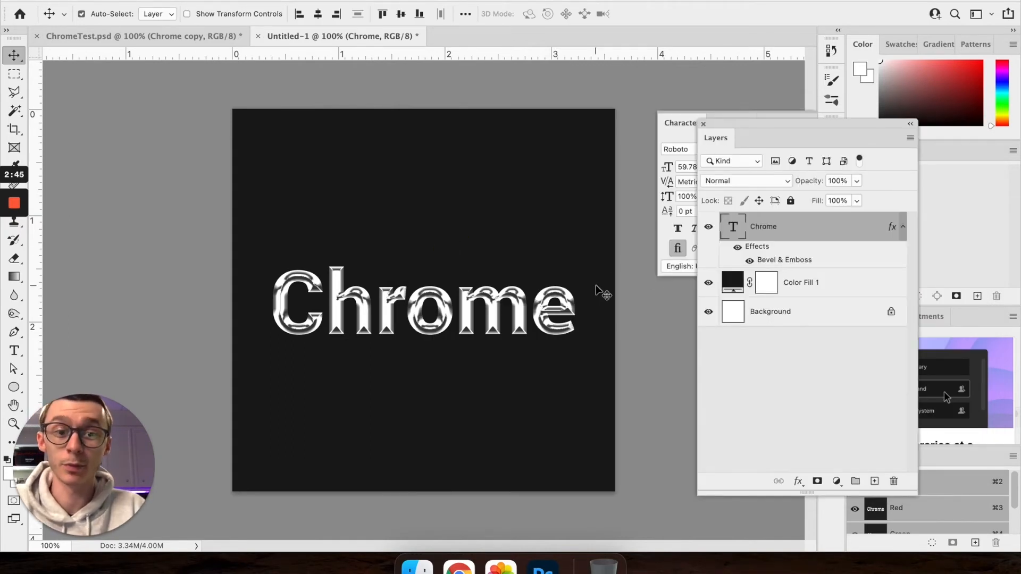
click(761, 247)
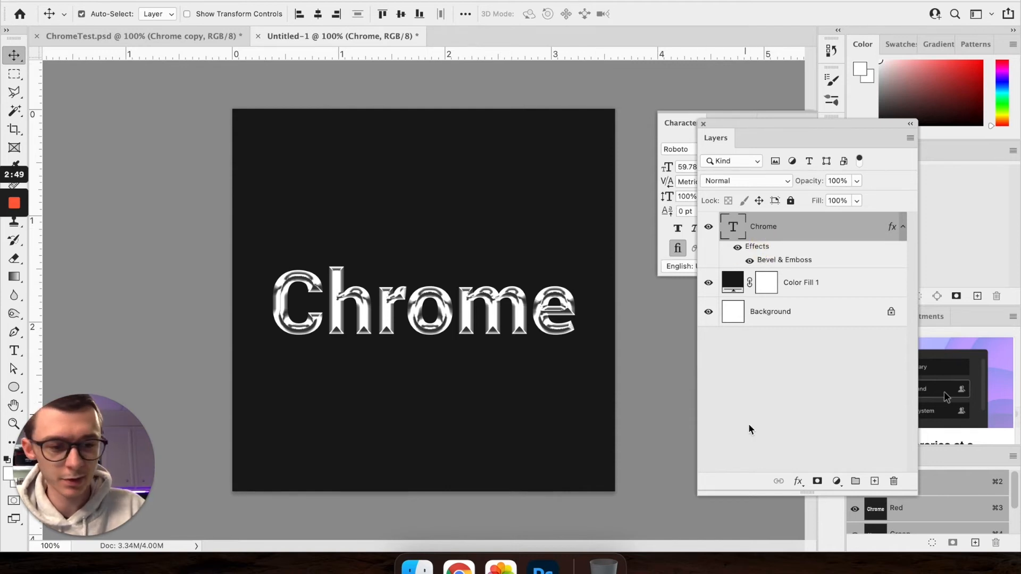
click(799, 481)
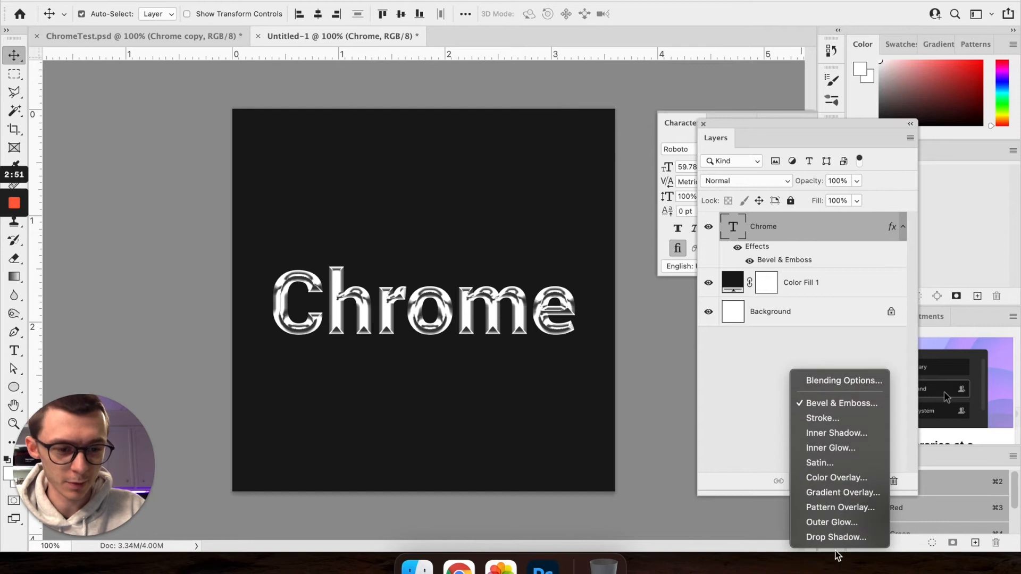
click(854, 492)
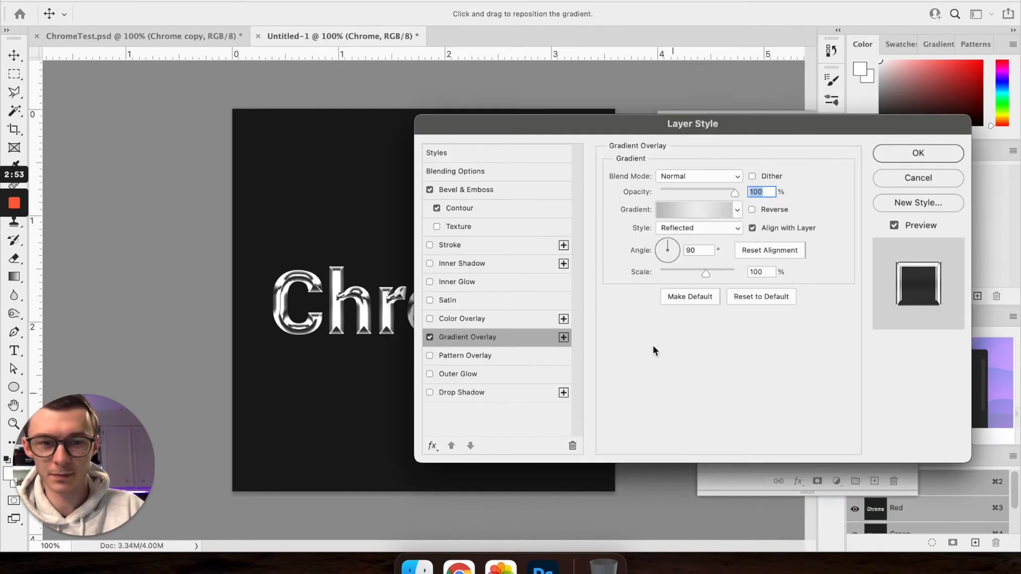
drag(629, 132, 666, 152)
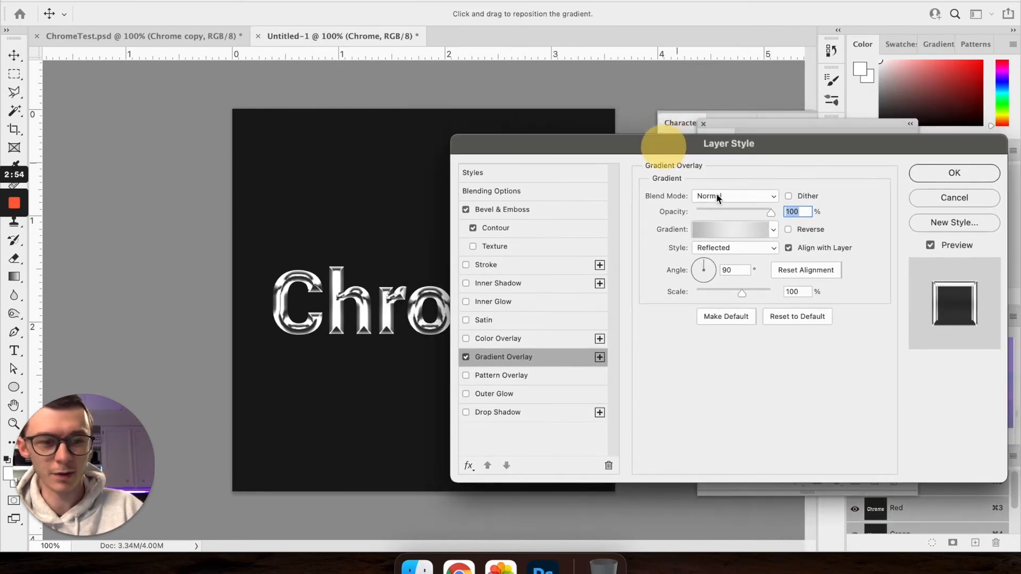
Open the overlay's gradient for editing and look through the Grays preset group and its neighbouring groups
click(721, 229)
scroll(213, 298, down, 3)
scroll(214, 298, down, 5)
click(103, 238)
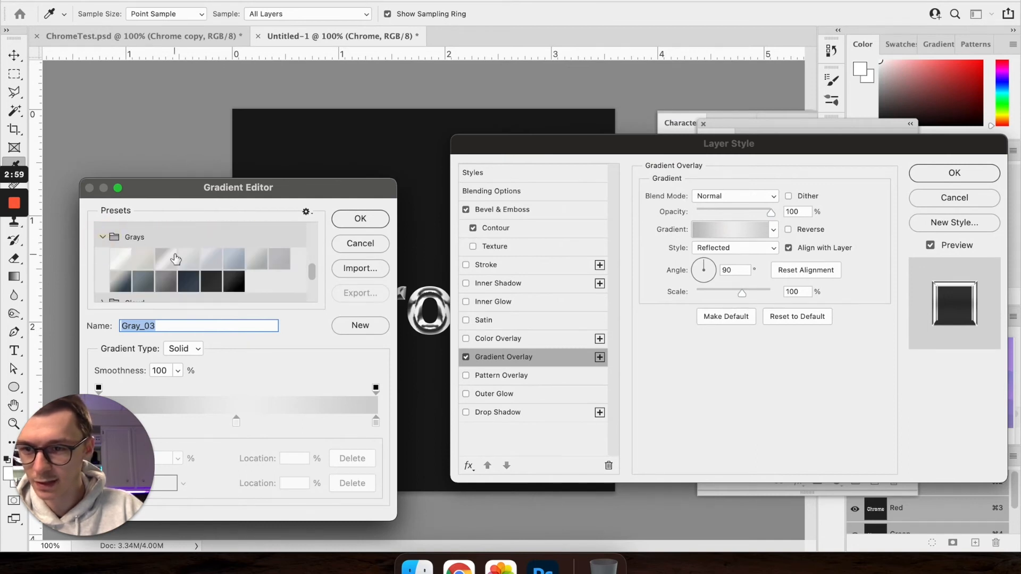
scroll(176, 259, down, 1)
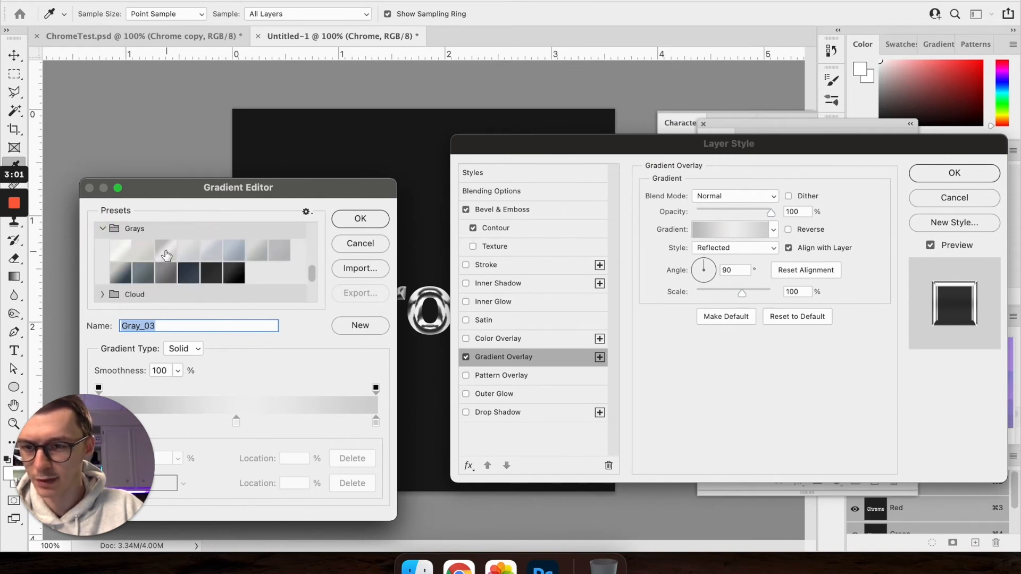
click(102, 229)
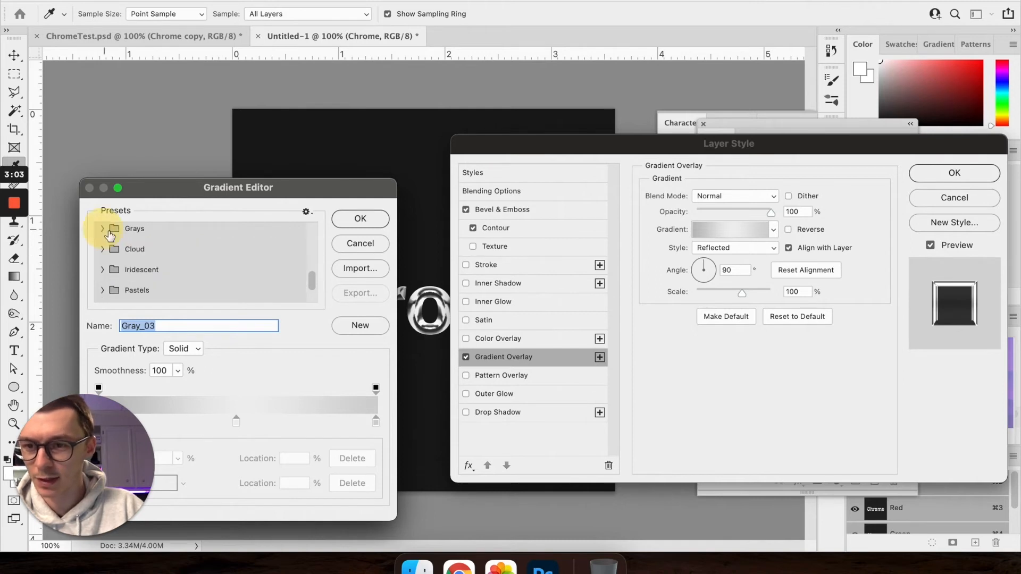
scroll(154, 258, down, 2)
scroll(153, 257, up, 2)
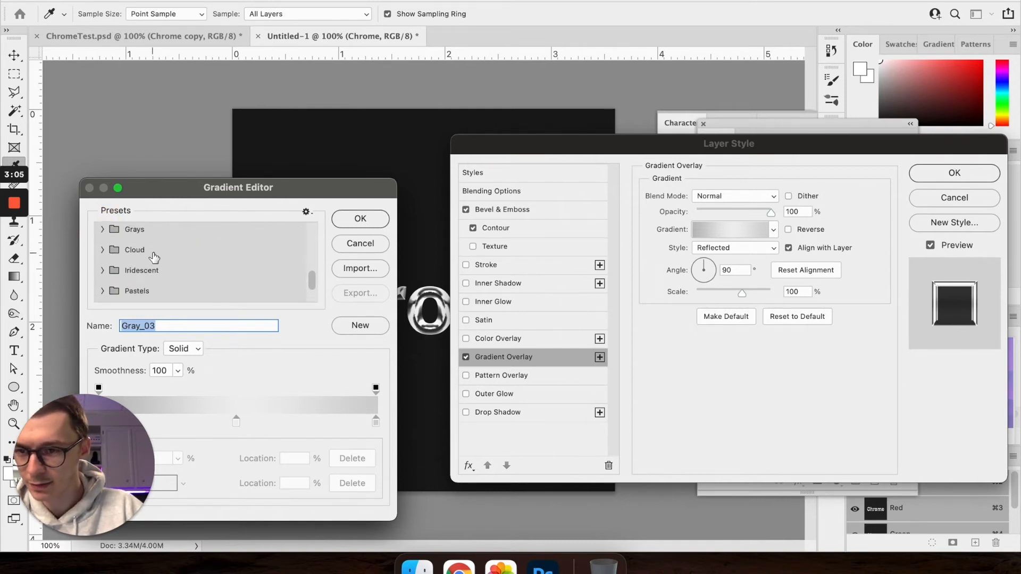
Set the overlay gradient to the turquoise-lavender-pink preset from the Iridescent group and apply the layer style
click(103, 270)
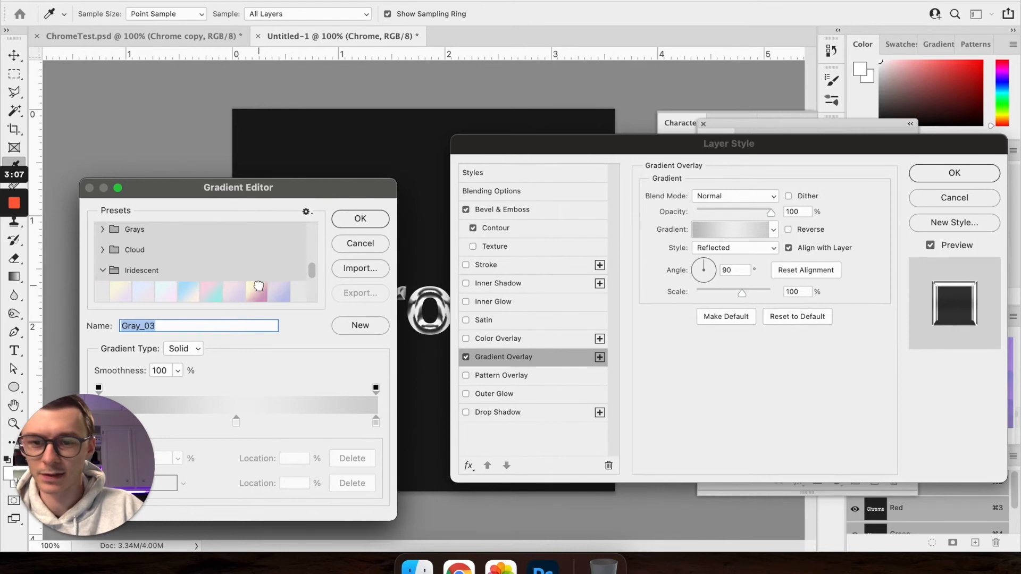
click(258, 286)
scroll(279, 280, down, 2)
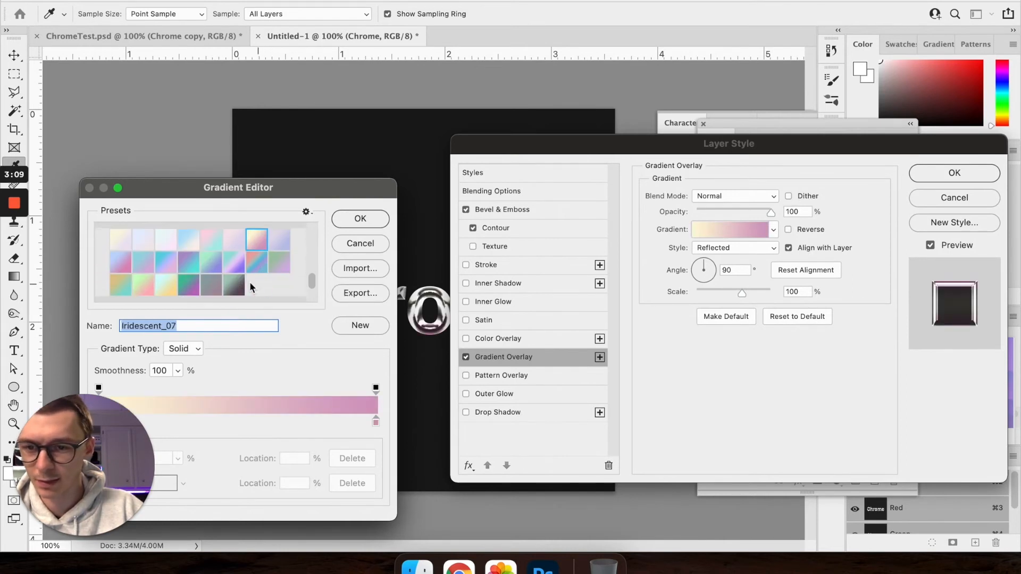
click(167, 263)
click(372, 221)
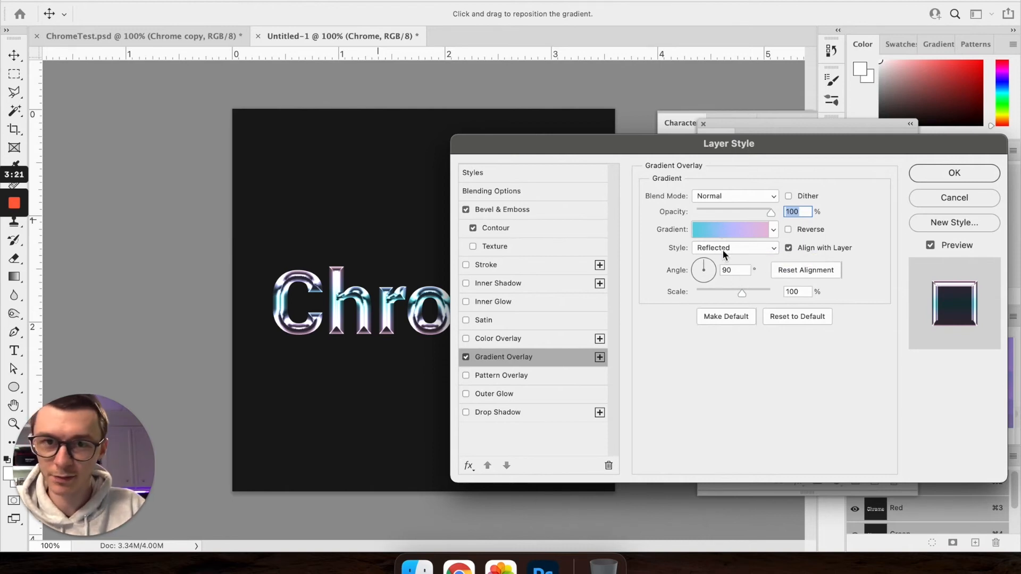
click(945, 177)
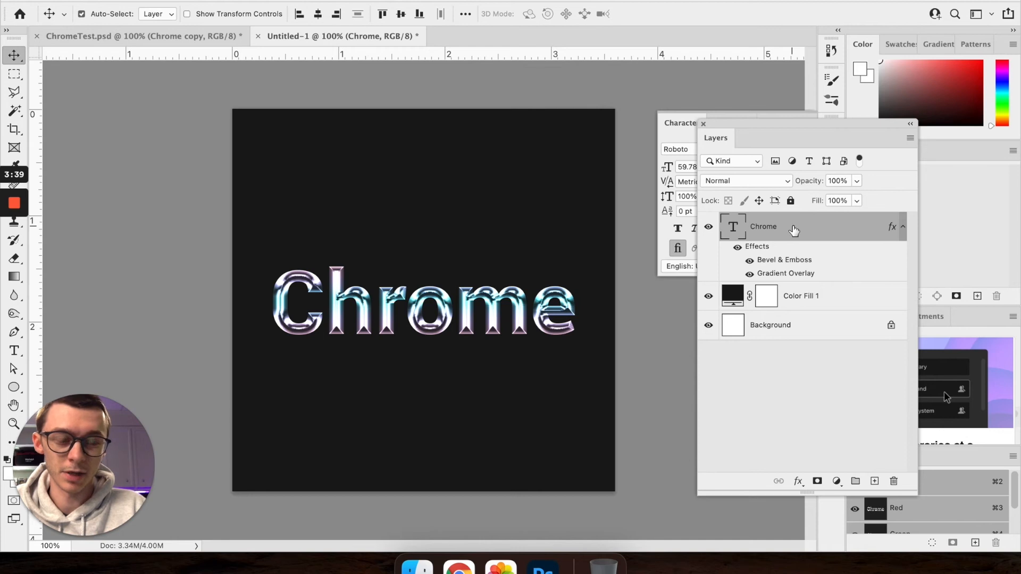
Duplicate the Chrome text layer and add a Drop Shadow to the original with 30% opacity, 2 px distance and 10 px size
key(super+j)
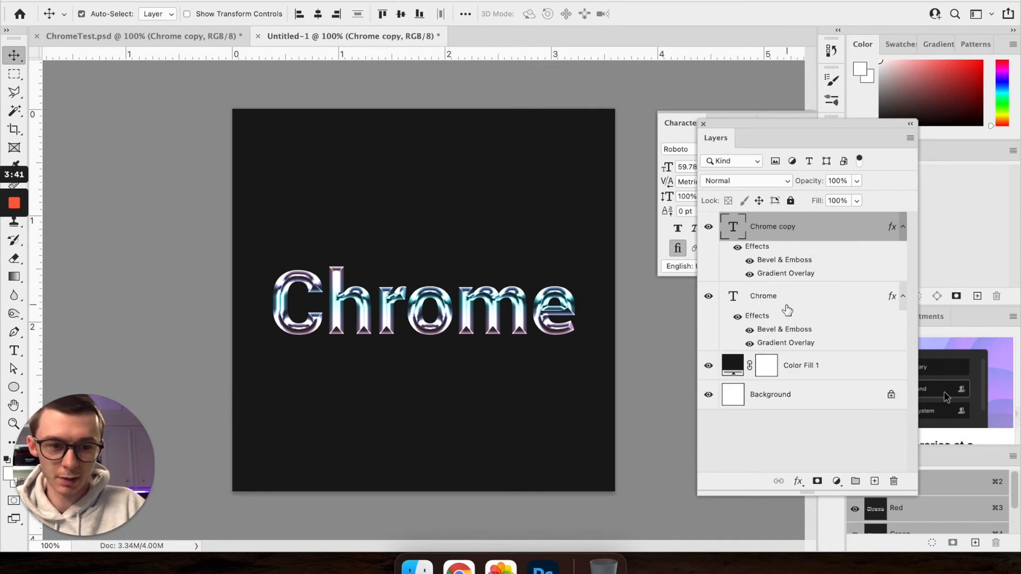
click(774, 296)
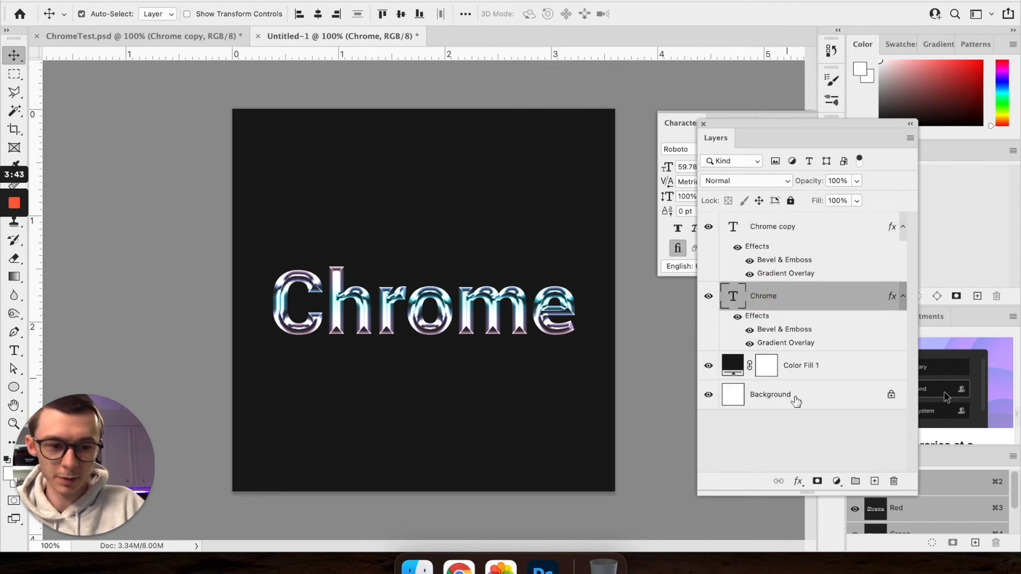
click(798, 482)
click(822, 539)
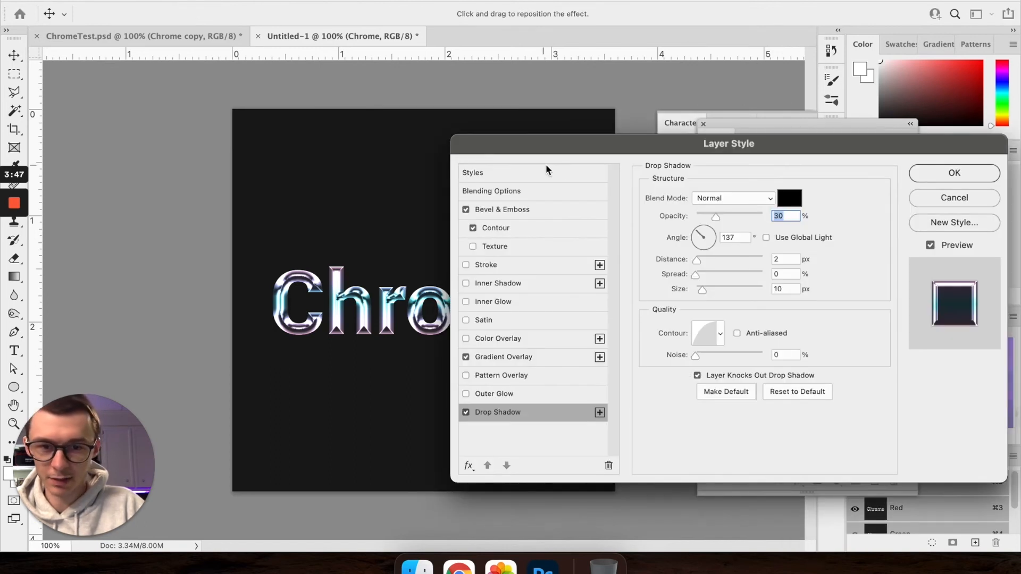
click(954, 173)
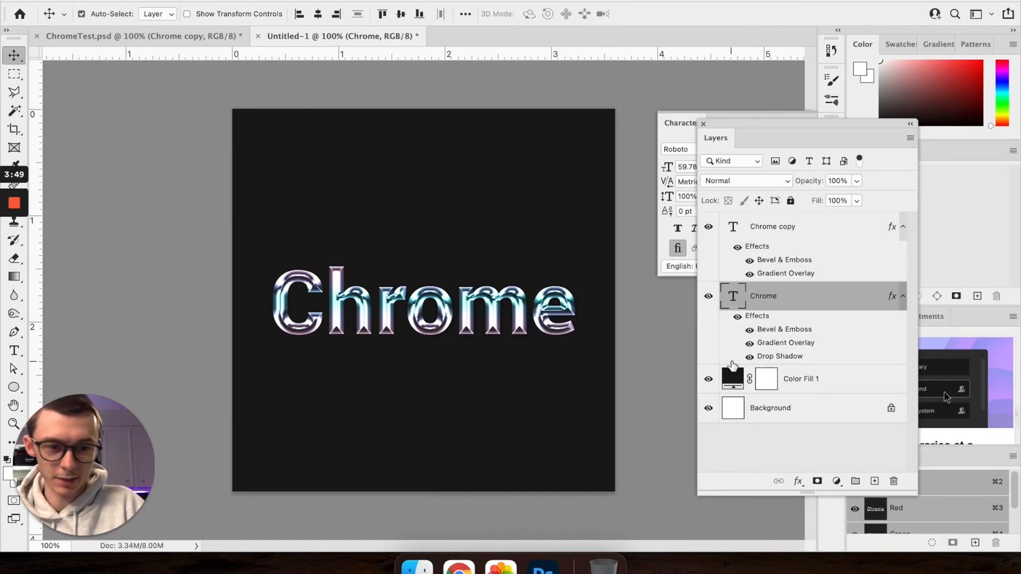
Lighten the Color Fill 1 background to dark gray #2e2e2e
double_click(735, 380)
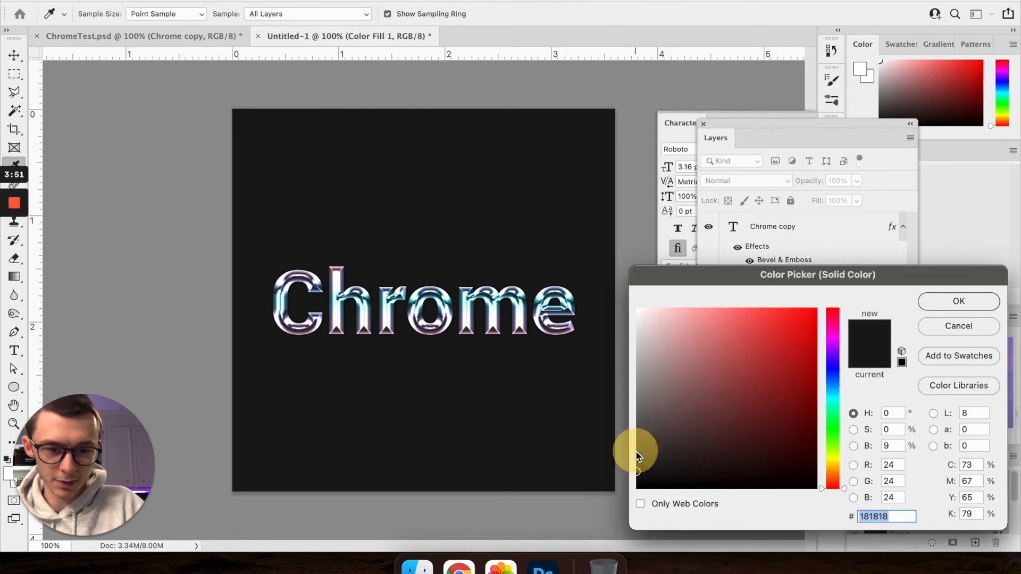
drag(638, 460, 638, 456)
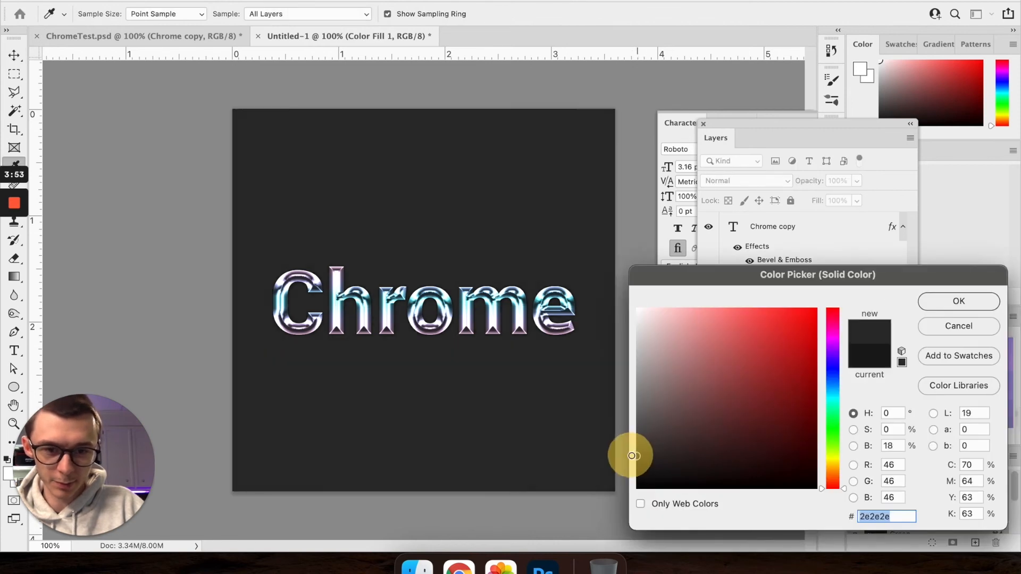
click(969, 300)
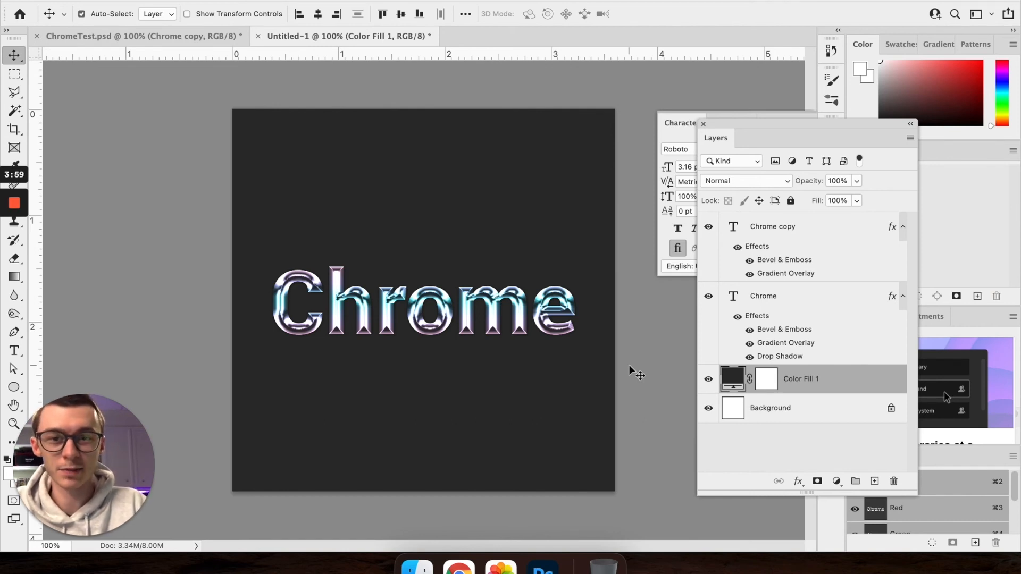
Replace the text of the duplicated Chrome layer with "Redshark"
double_click(735, 299)
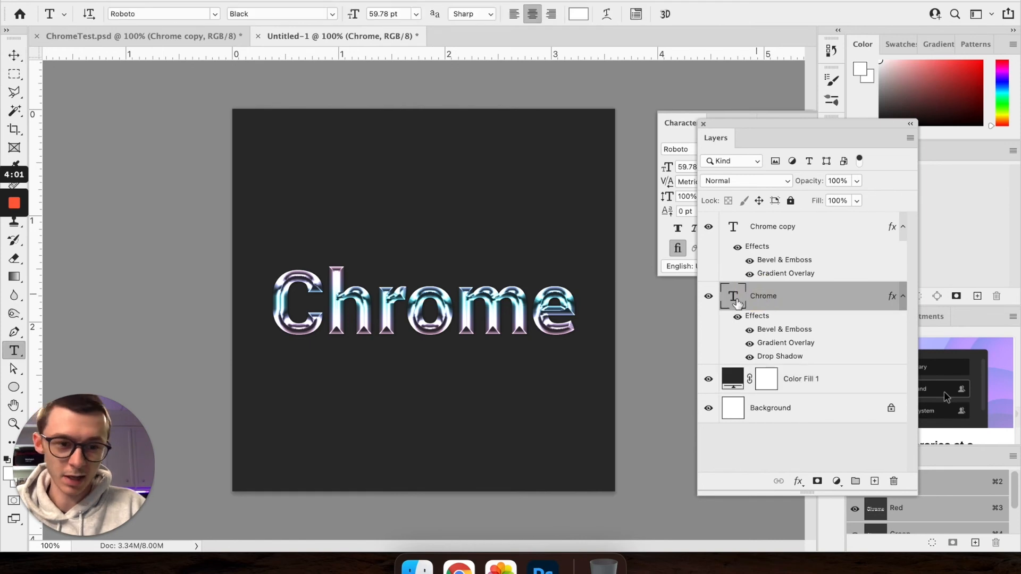
click(496, 314)
key(super+a)
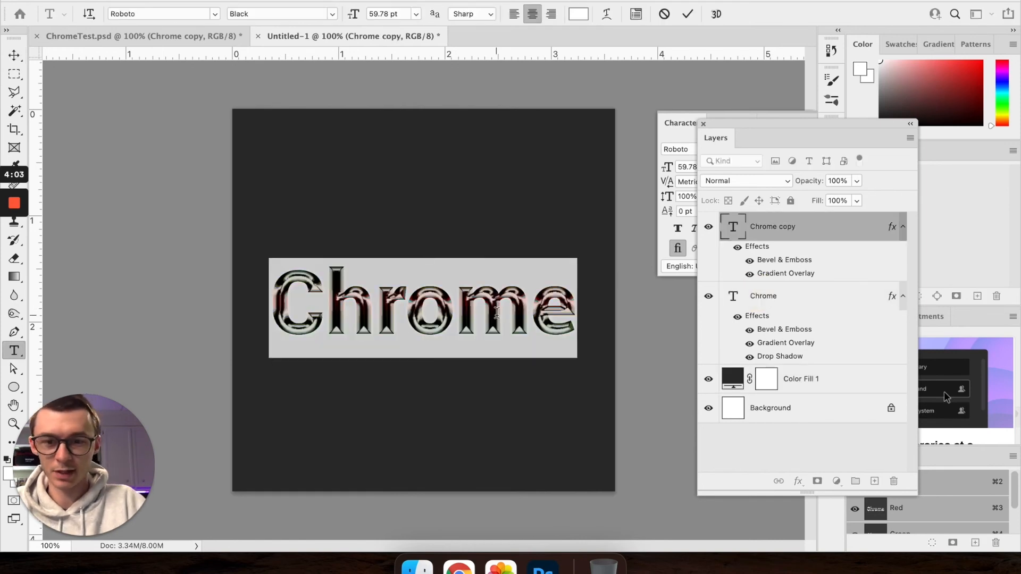
text(Redshakr)
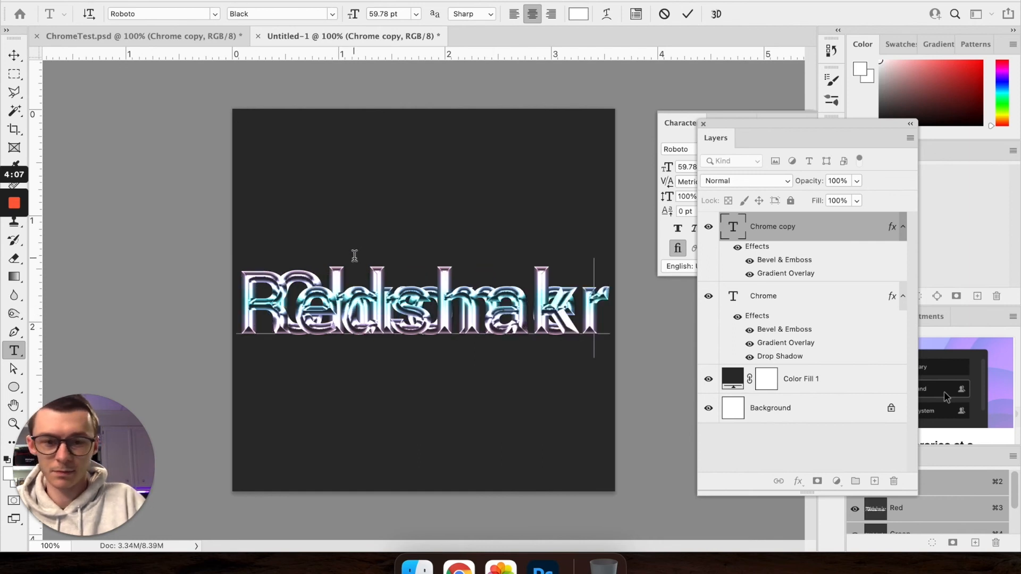
key(BackSpace)
key(BackSpace)
text(rk)
click(14, 55)
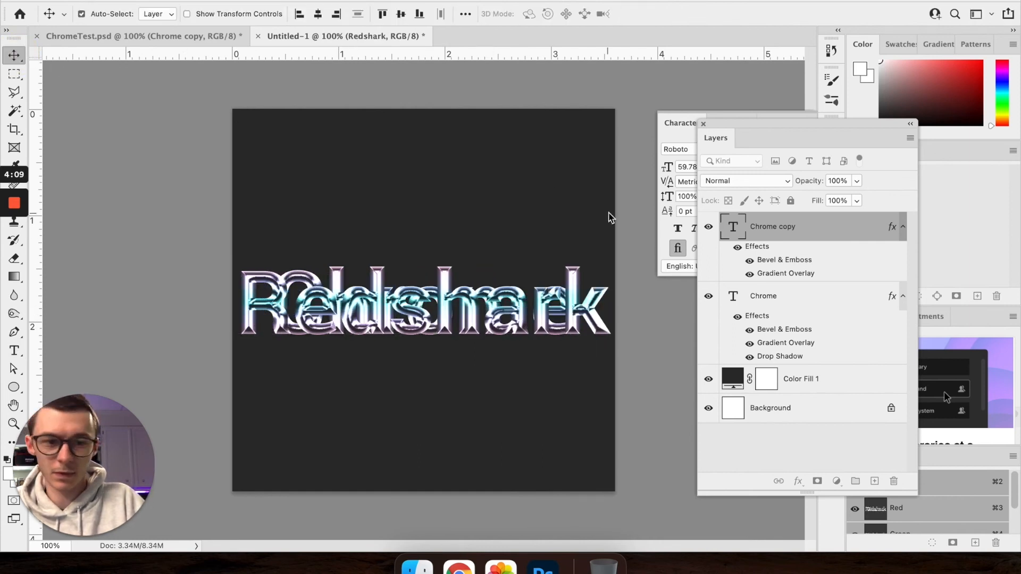
Hide the original Chrome layer and scale the Redshark text down to about 86% around its center
click(708, 296)
key(super+t)
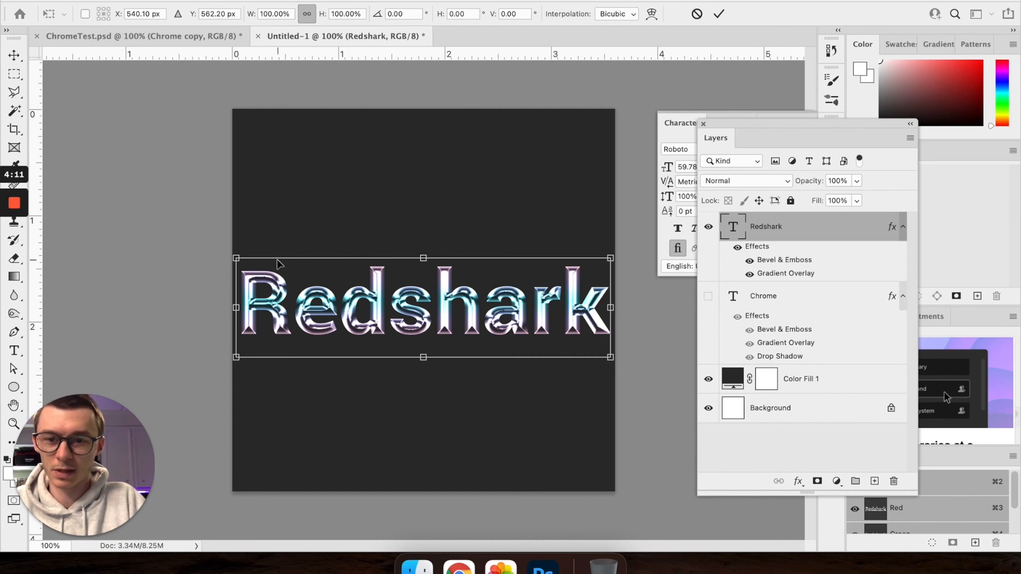
drag(240, 260, 266, 268)
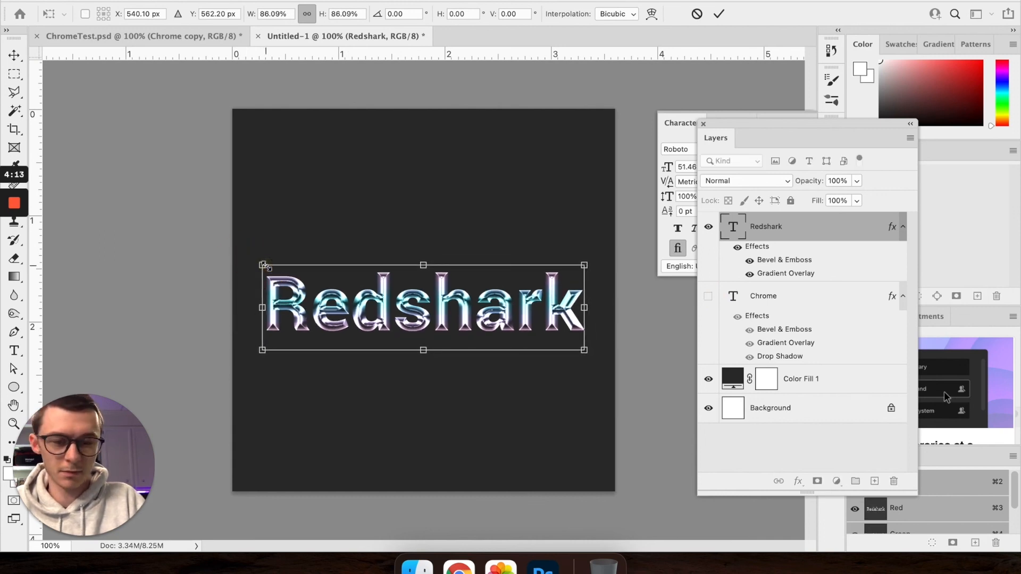
key(Return)
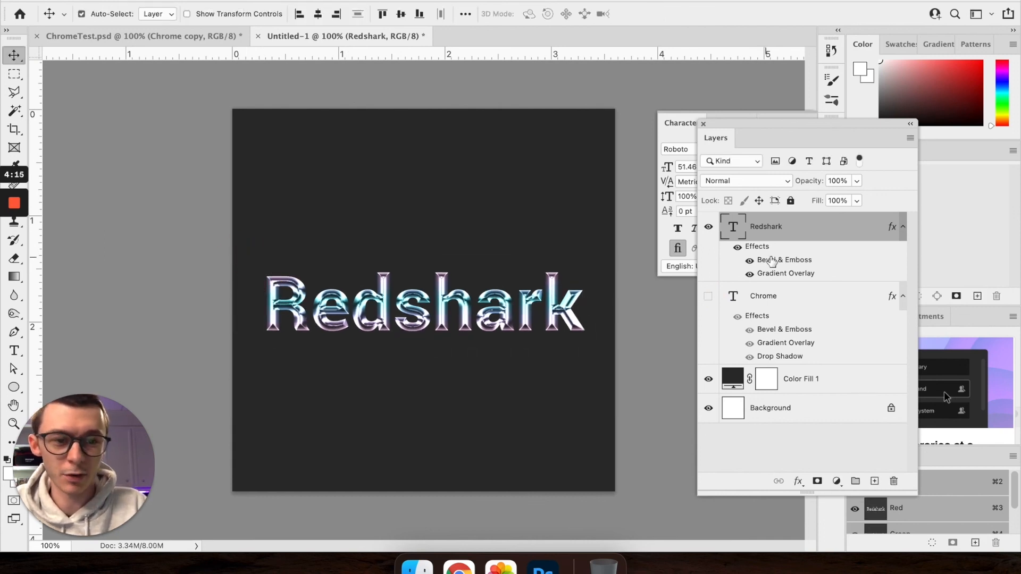